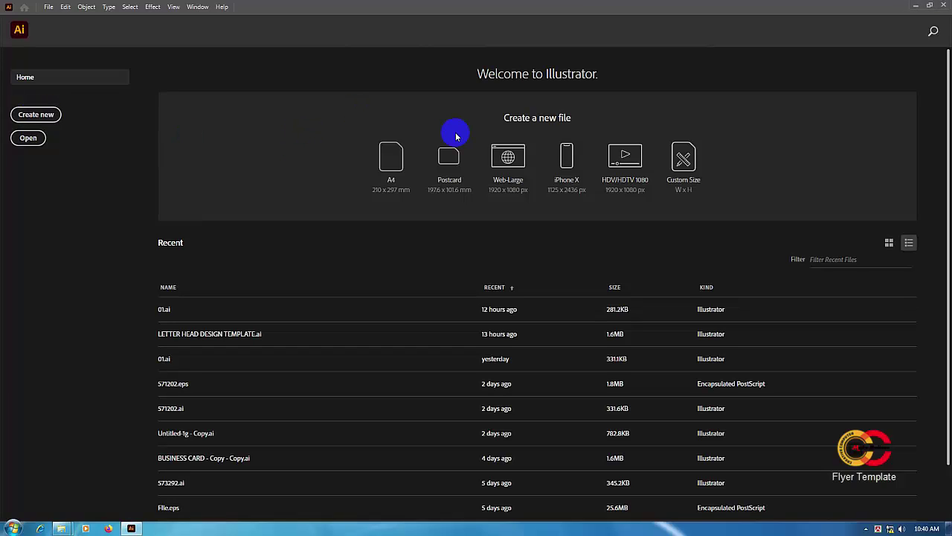
Start a new document from the Print Letter preset, with units set to inches
{"action": "key", "text": "ctrl+n"}
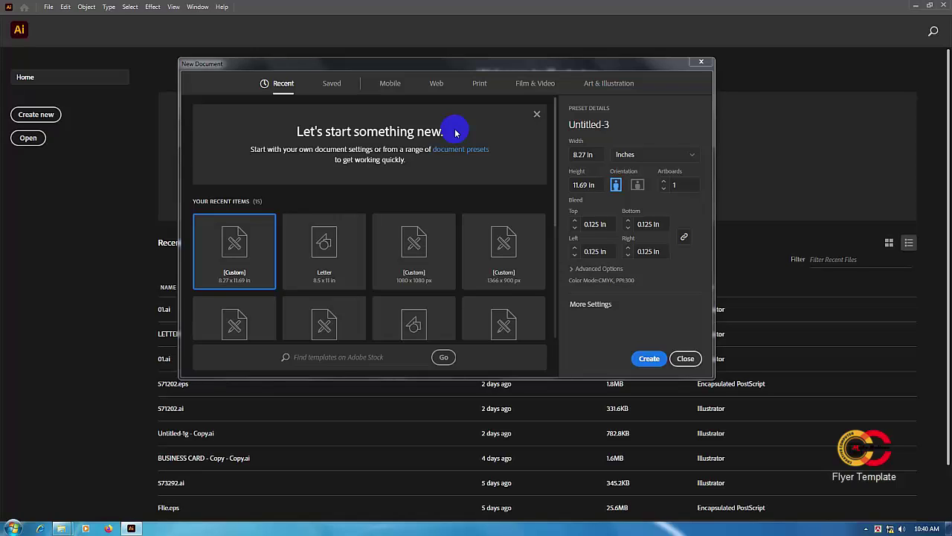
{"action": "left_click", "coordinate": [479, 84]}
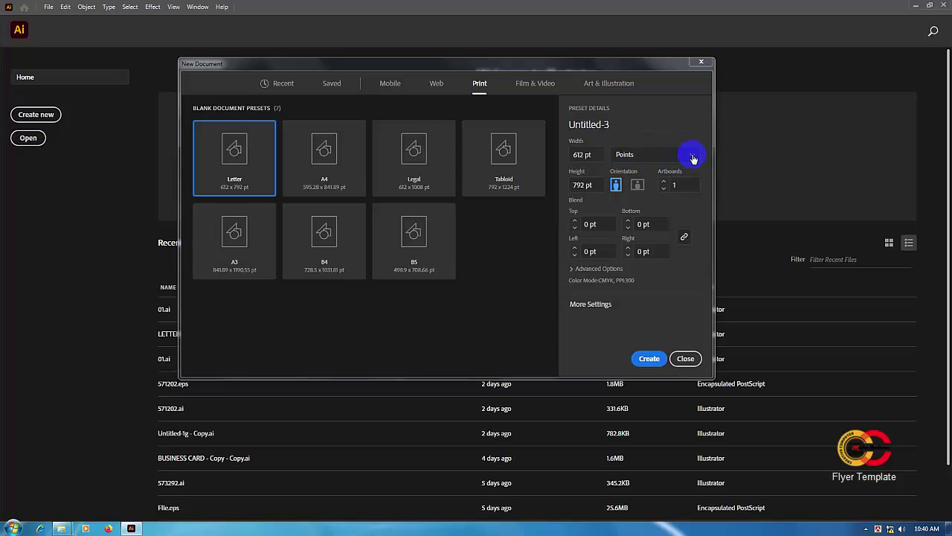
{"action": "left_click", "coordinate": [673, 161]}
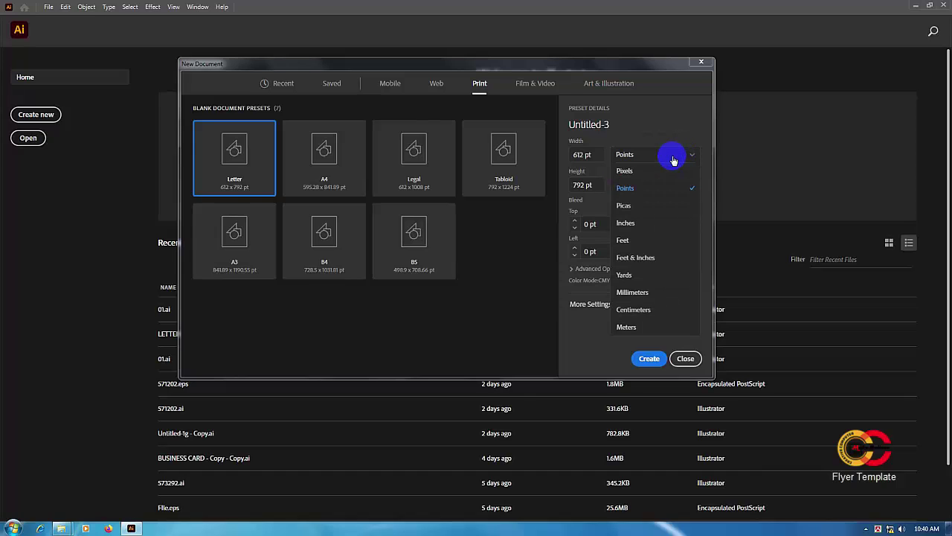
{"action": "left_click", "coordinate": [644, 227]}
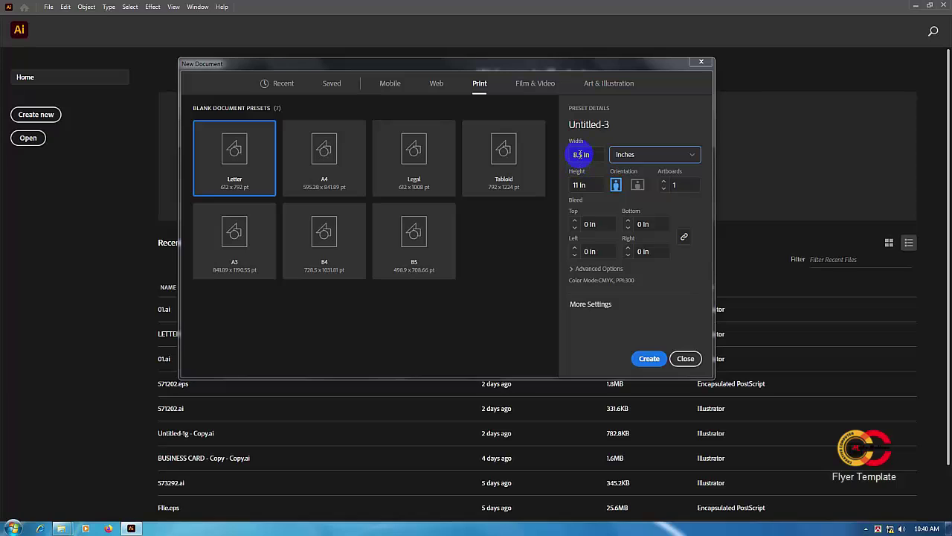
{"action": "left_click_drag", "start_coordinate": [581, 154], "coordinate": [570, 156]}
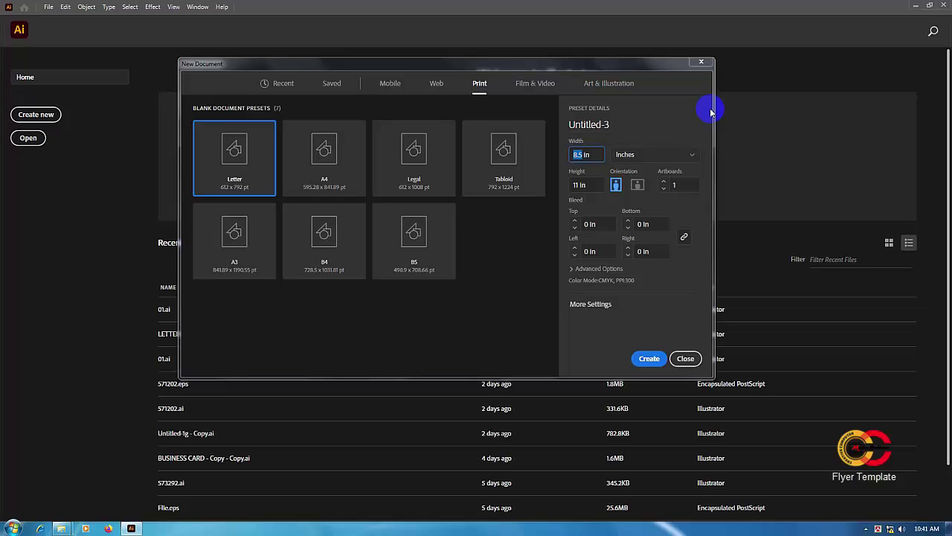
Set the document size to 8.27 × 11.69 in
{"action": "type", "text": "8.27"}
{"action": "double_click", "coordinate": [572, 188]}
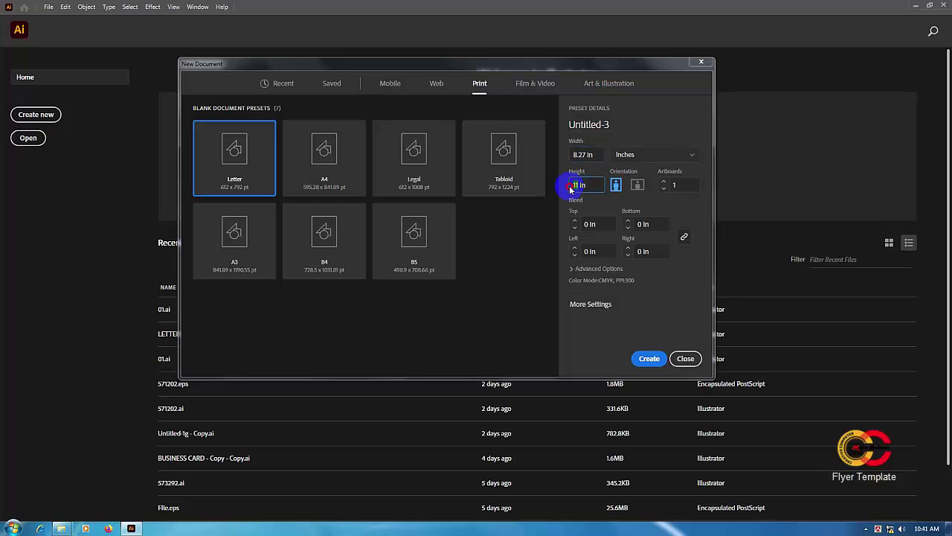
{"action": "type", "text": "11."}
{"action": "type", "text": "69"}
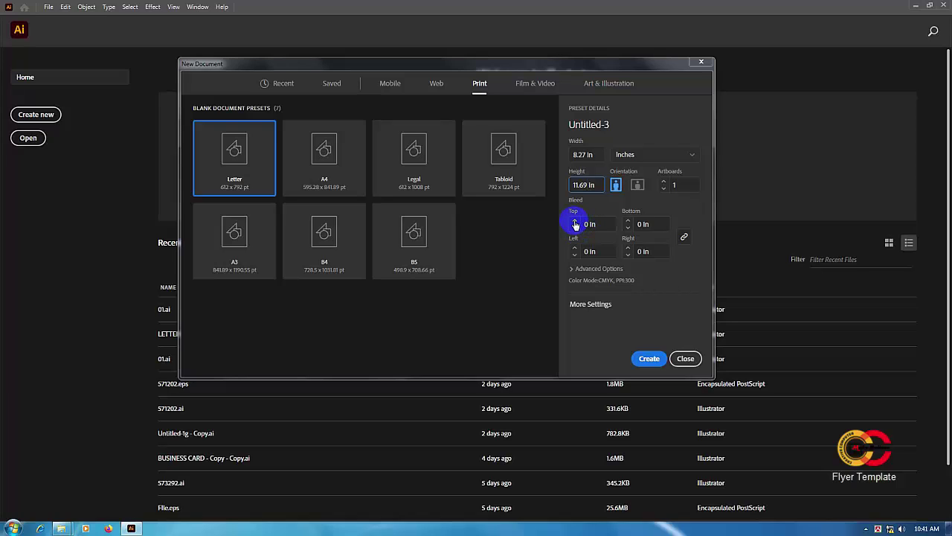
Add a 0.125 in bleed on all sides and create the document
{"action": "left_click", "coordinate": [574, 221]}
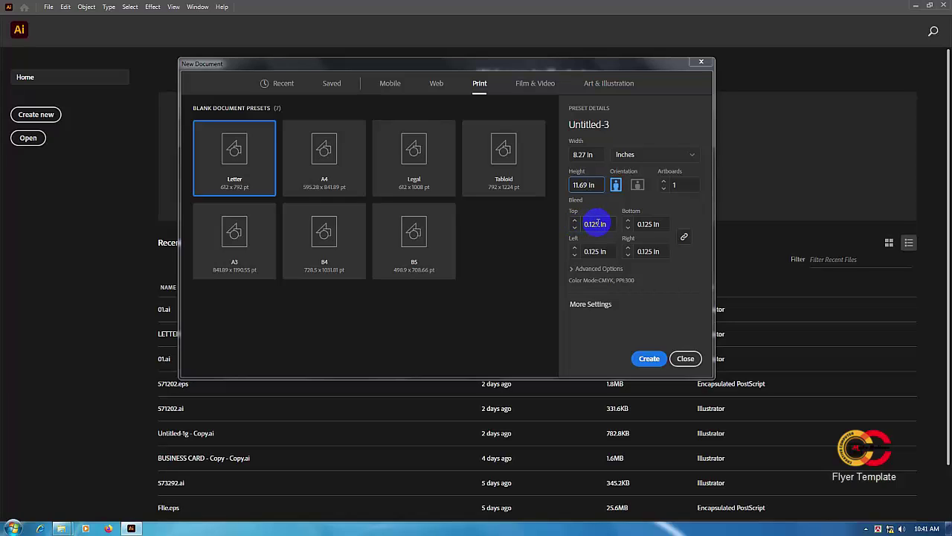
{"action": "left_click_drag", "start_coordinate": [597, 223], "coordinate": [585, 224]}
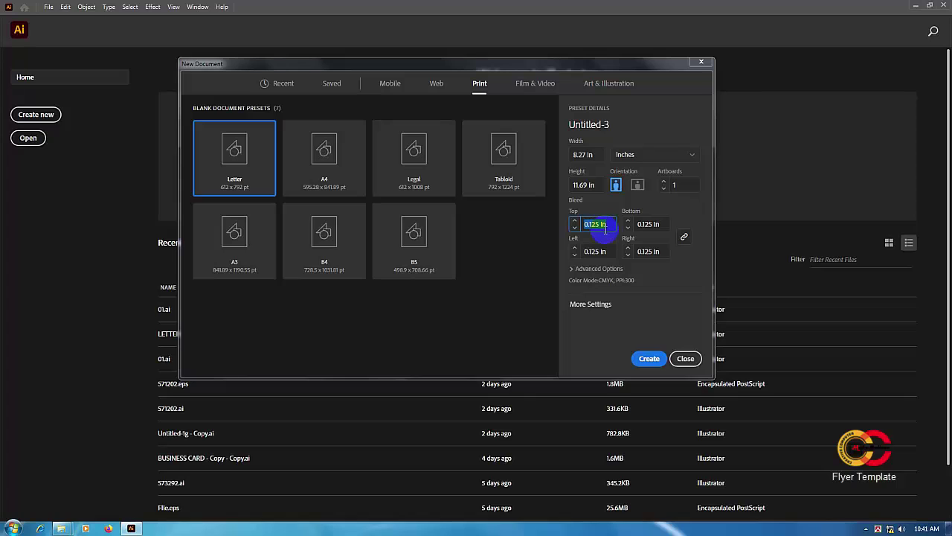
{"action": "left_click", "coordinate": [571, 269]}
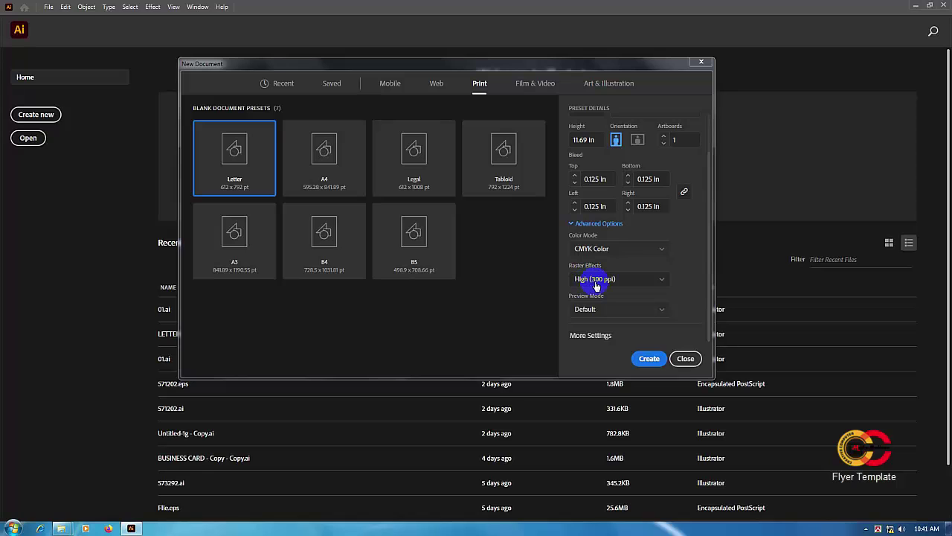
{"action": "left_click", "coordinate": [650, 359]}
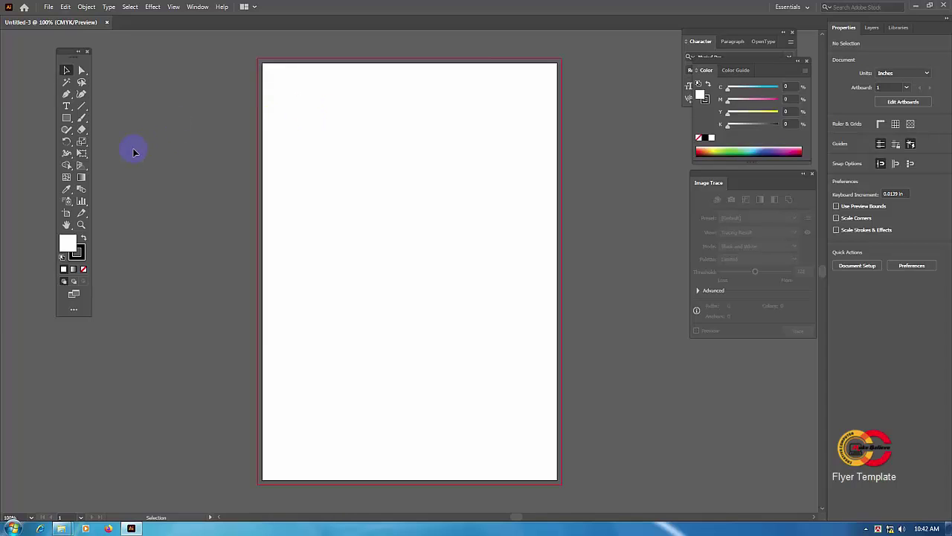
Set the stroke colour to None and keep the white fill active
{"action": "left_click_drag", "start_coordinate": [63, 54], "coordinate": [64, 61]}
{"action": "left_click", "coordinate": [80, 261]}
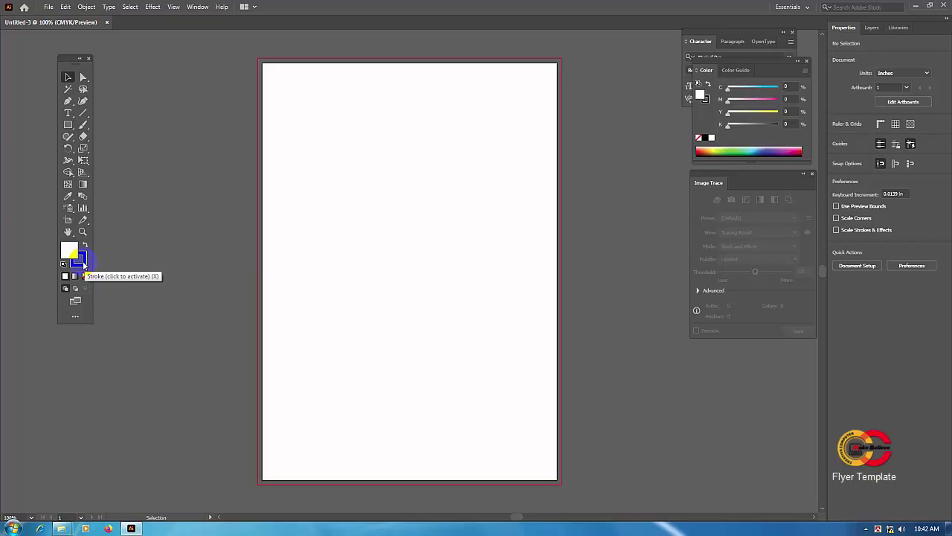
{"action": "left_click", "coordinate": [80, 259]}
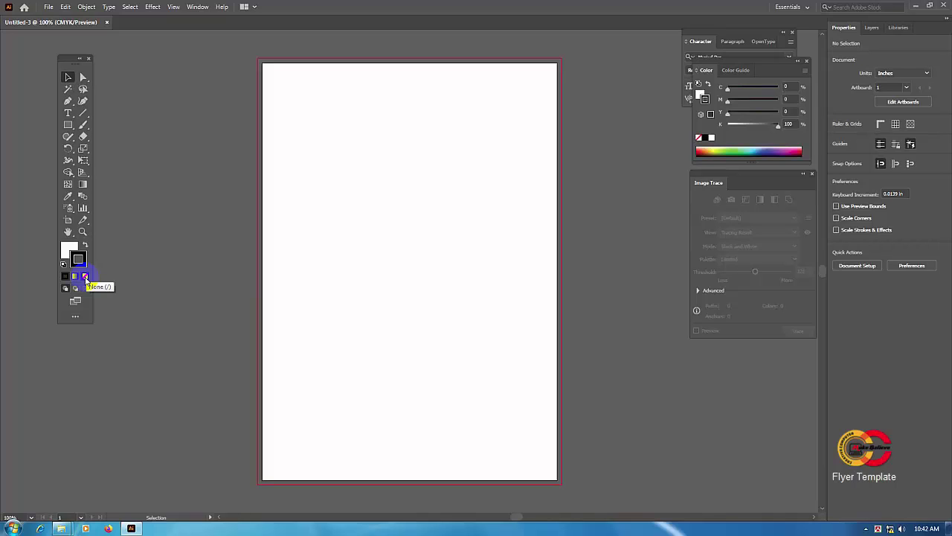
{"action": "left_click", "coordinate": [85, 277]}
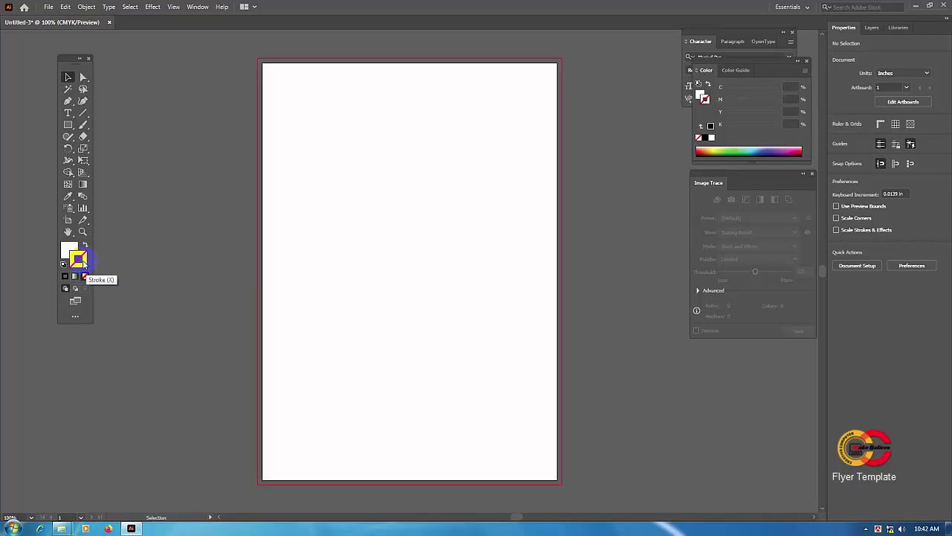
{"action": "left_click", "coordinate": [66, 249]}
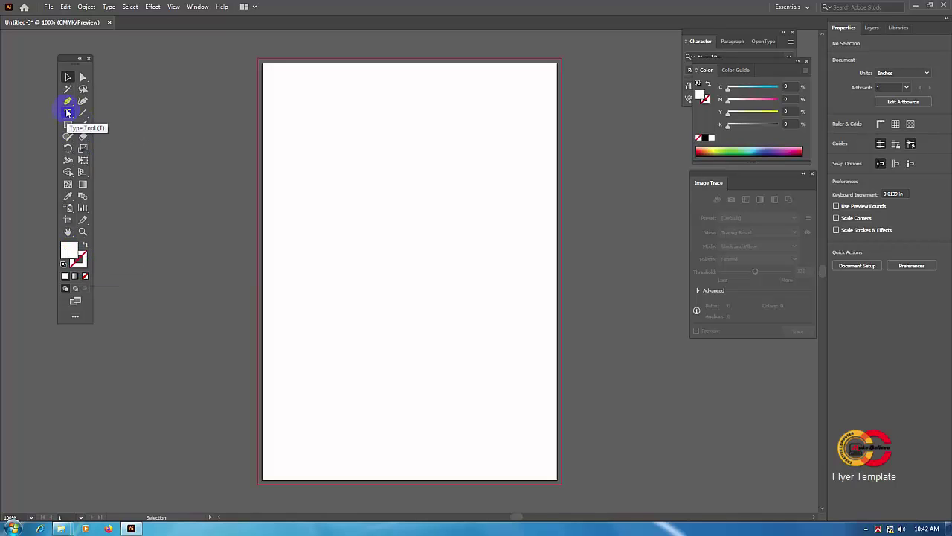
{"action": "left_click_drag", "start_coordinate": [67, 64], "coordinate": [65, 61]}
Draw a white, strokeless 8.52 × 11.94 in rectangle spanning bleed corner to bleed corner
{"action": "left_click", "coordinate": [67, 122]}
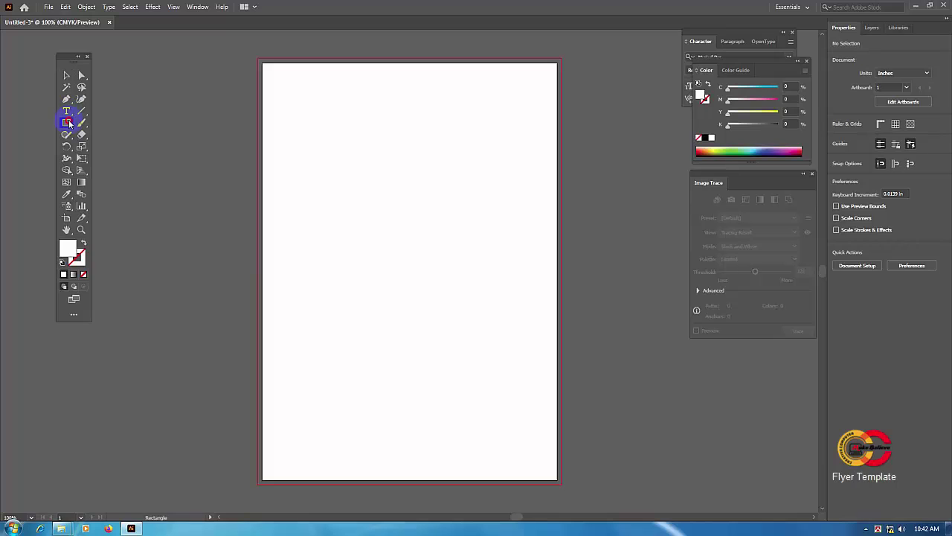
{"action": "left_click_drag", "start_coordinate": [67, 123], "coordinate": [117, 124]}
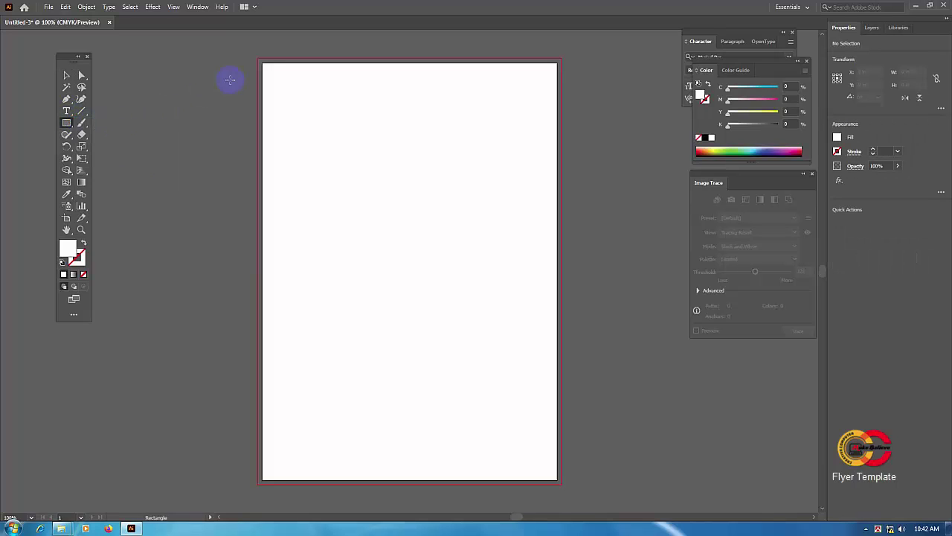
{"action": "left_click_drag", "start_coordinate": [251, 78], "coordinate": [266, 72]}
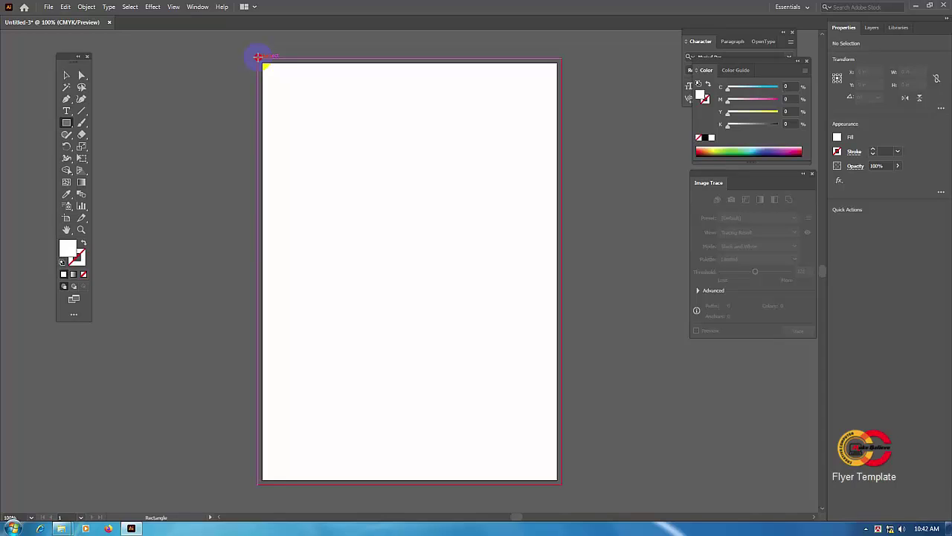
{"action": "left_click_drag", "start_coordinate": [258, 57], "coordinate": [564, 485]}
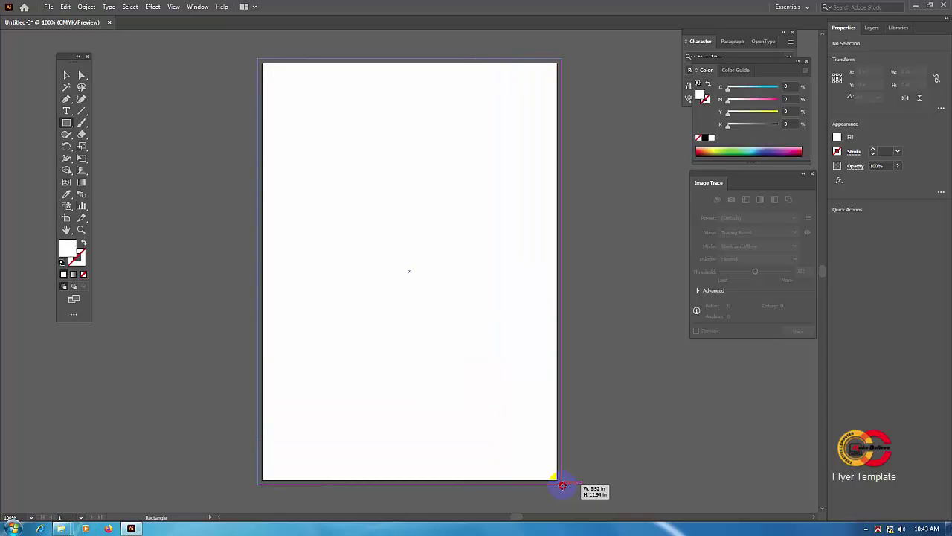
{"action": "left_click_drag", "start_coordinate": [563, 485], "coordinate": [562, 484]}
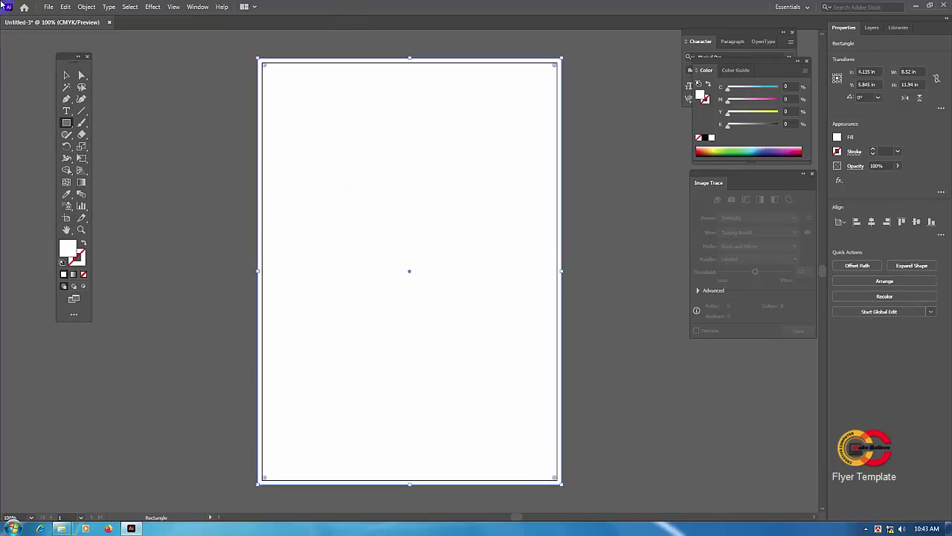
Apply Offset Path at -0.5 in to produce an inset 7.52 × 10.94 in rectangle
{"action": "left_click", "coordinate": [86, 7]}
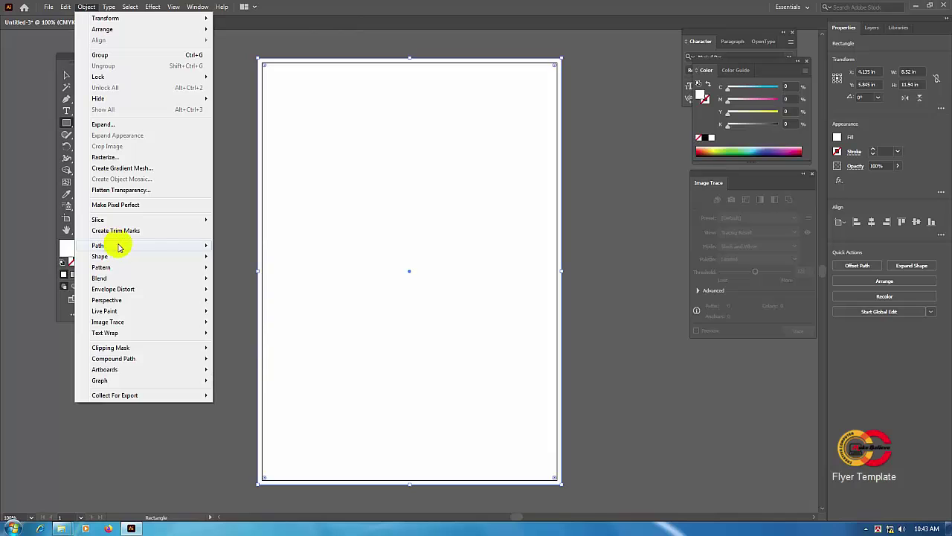
{"action": "mouse_move", "coordinate": [98, 245]}
{"action": "left_click", "coordinate": [246, 284]}
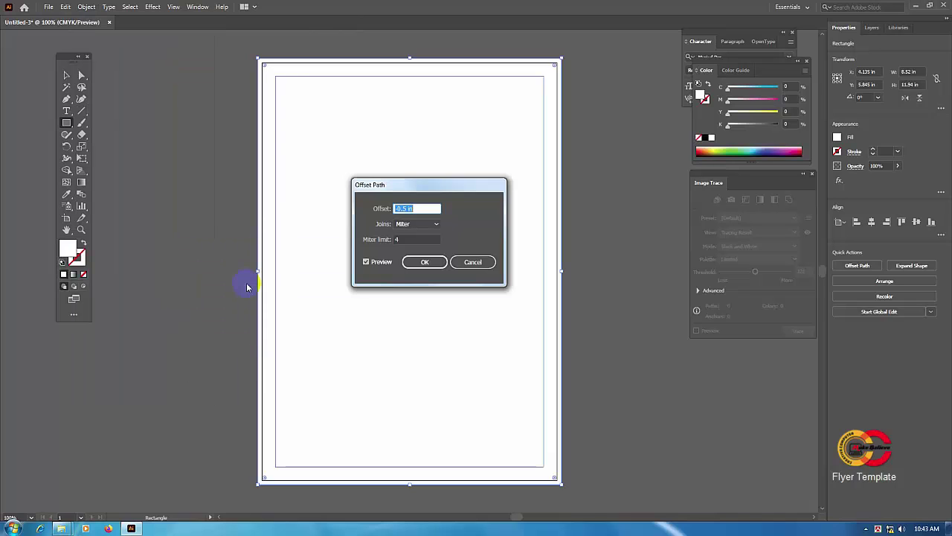
{"action": "left_click_drag", "start_coordinate": [416, 187], "coordinate": [414, 166]}
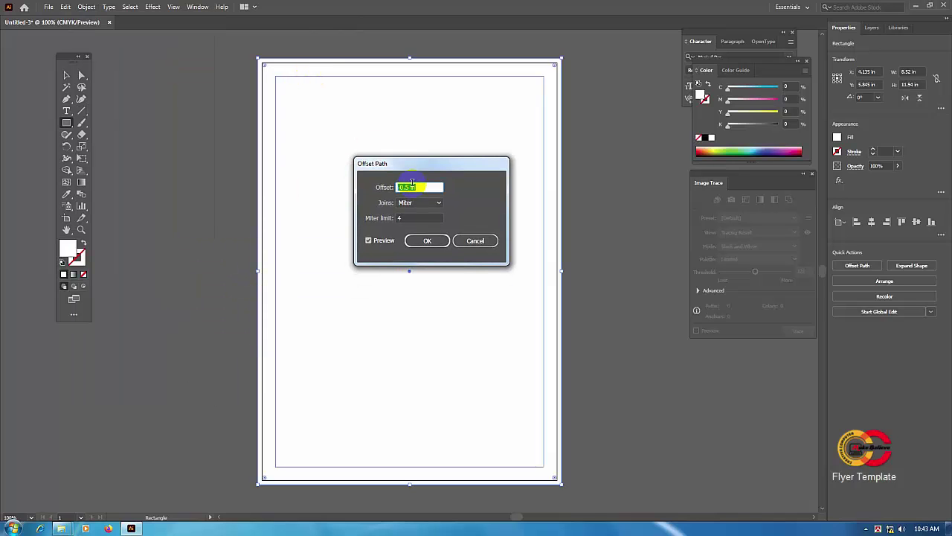
{"action": "double_click", "coordinate": [405, 187]}
{"action": "key", "text": "BackSpace"}
{"action": "type", "text": "5"}
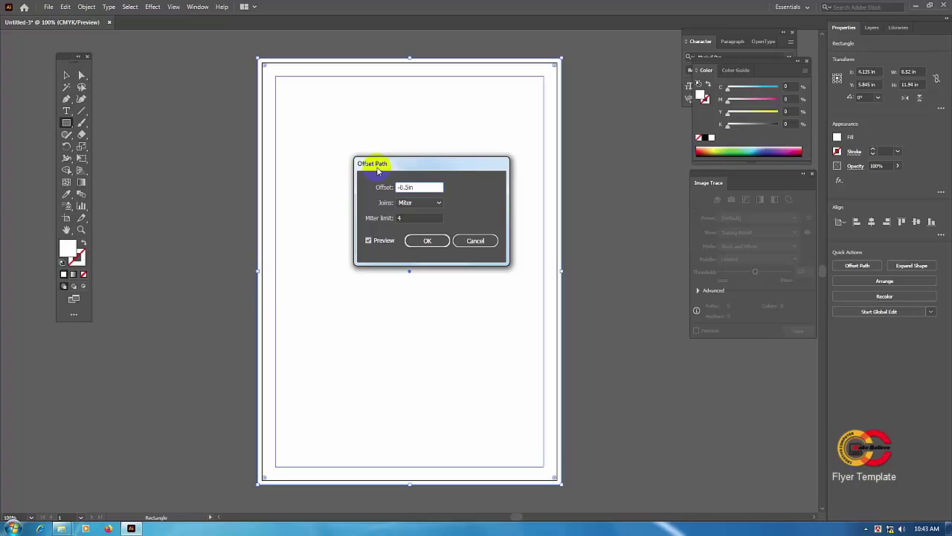
{"action": "left_click", "coordinate": [369, 241]}
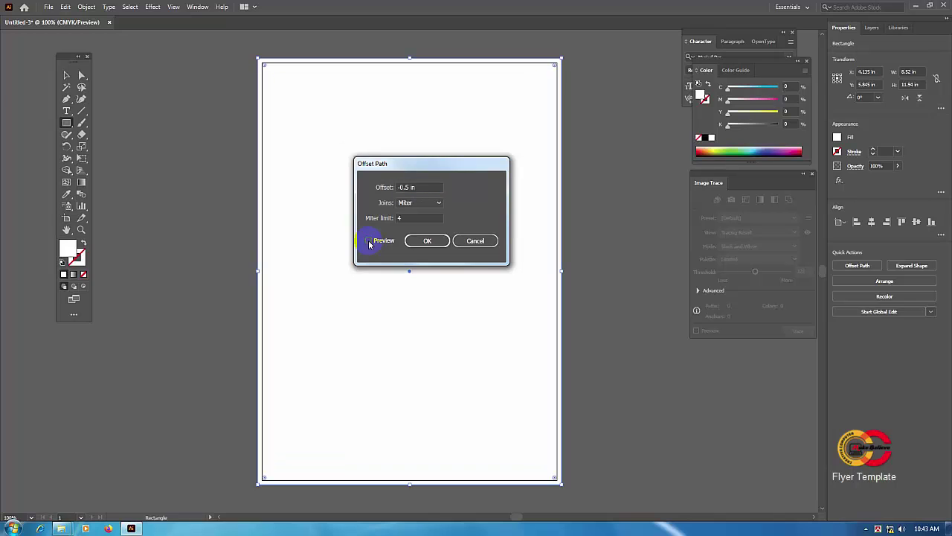
{"action": "left_click", "coordinate": [368, 241]}
{"action": "left_click_drag", "start_coordinate": [404, 163], "coordinate": [403, 192]}
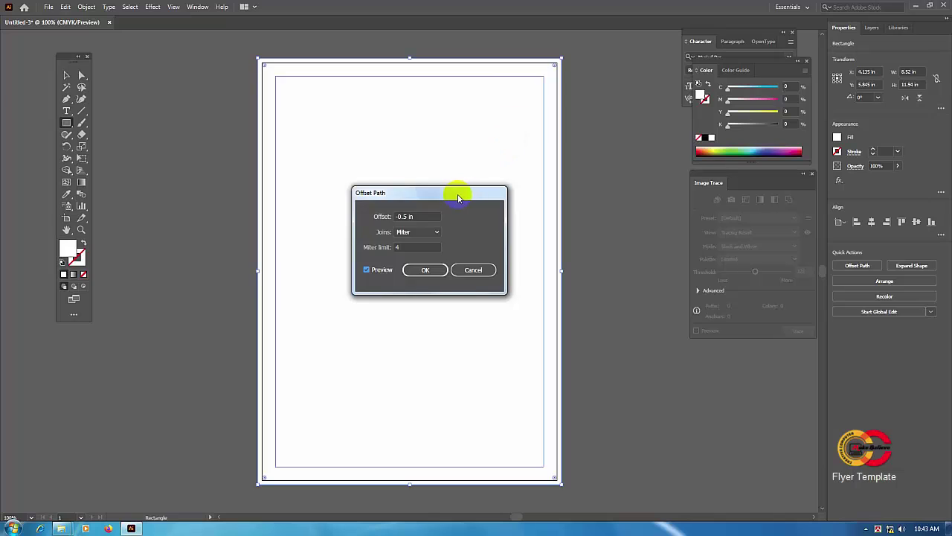
{"action": "left_click_drag", "start_coordinate": [459, 197], "coordinate": [454, 180]}
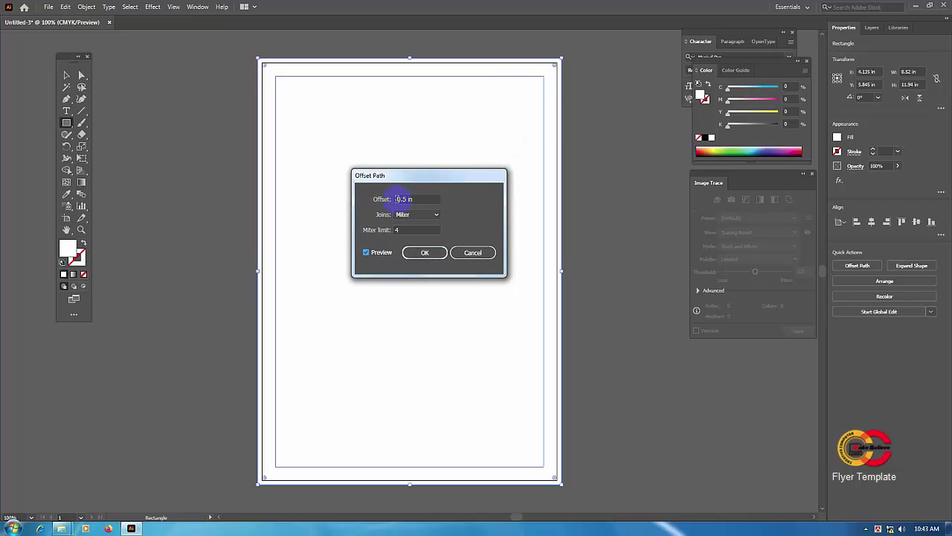
{"action": "type", "text": "-"}
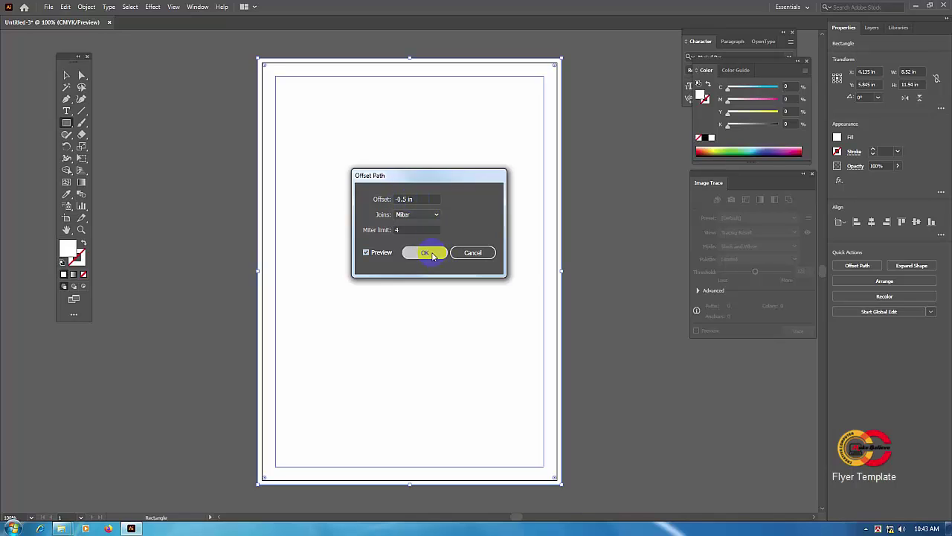
{"action": "left_click", "coordinate": [425, 252]}
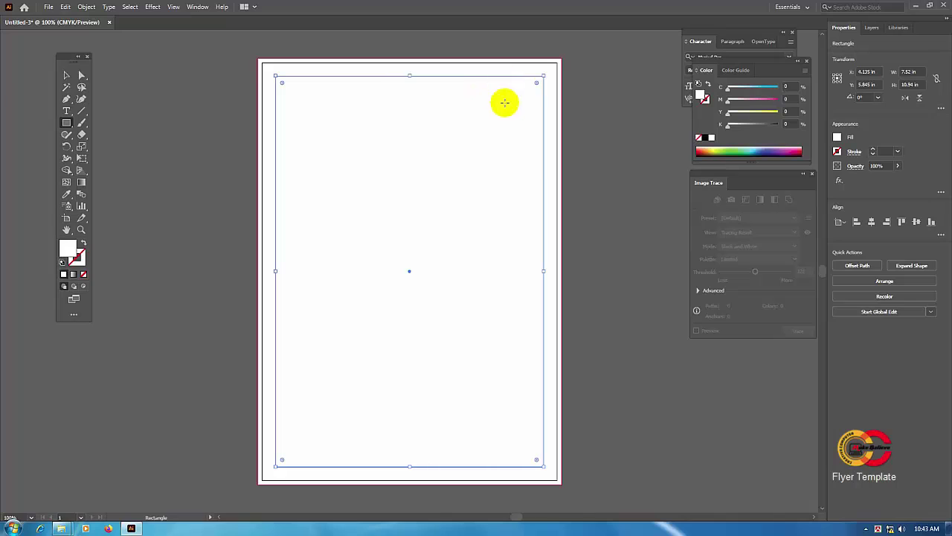
Convert the inset rectangle into guides, then deselect them with the Selection tool
{"action": "right_click", "coordinate": [393, 151]}
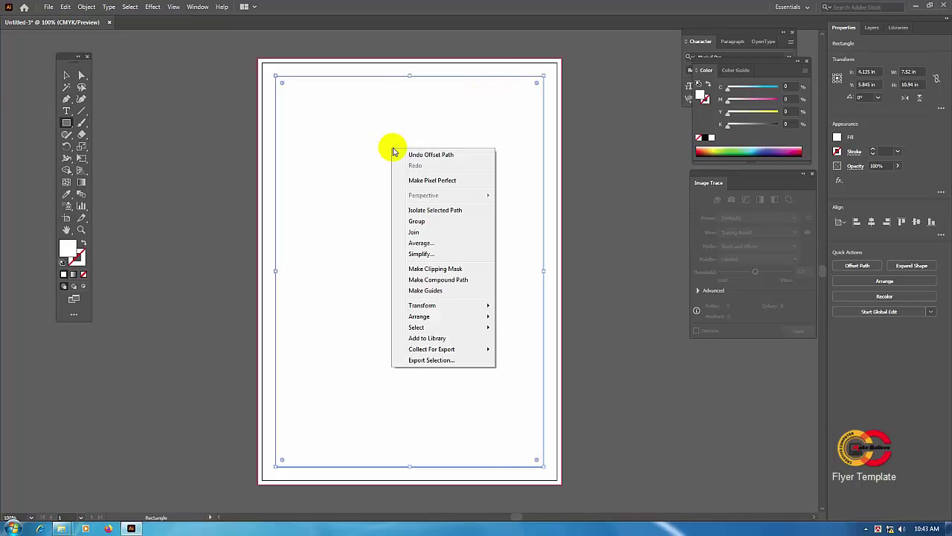
{"action": "left_click", "coordinate": [431, 292]}
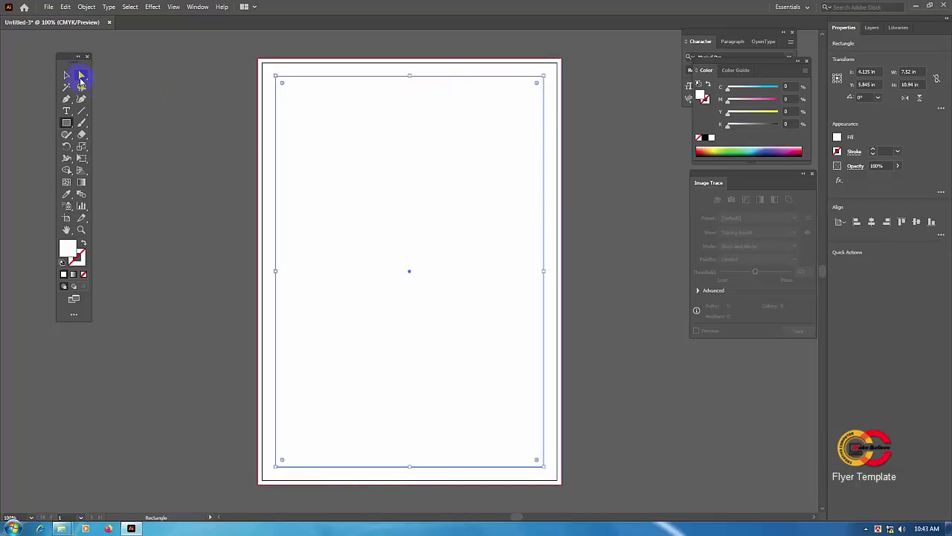
{"action": "left_click", "coordinate": [66, 76]}
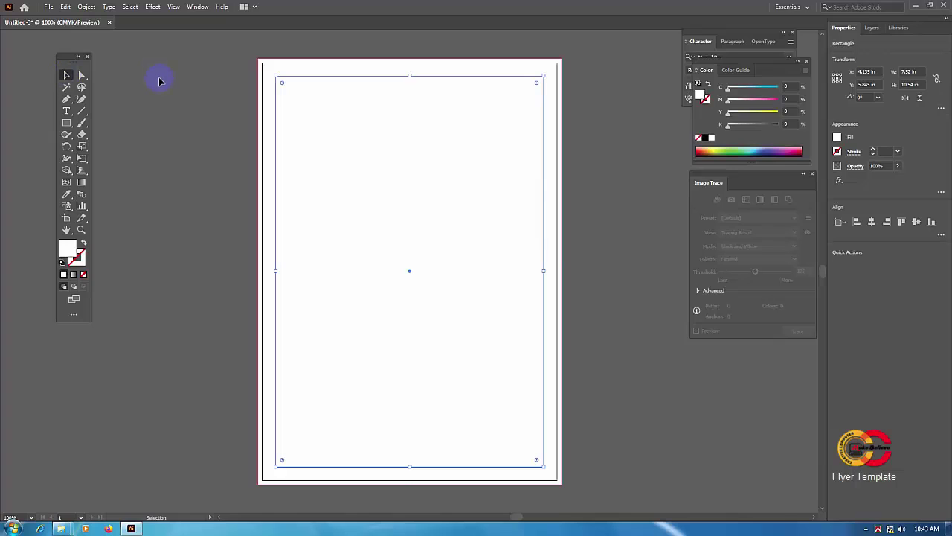
{"action": "left_click", "coordinate": [191, 114]}
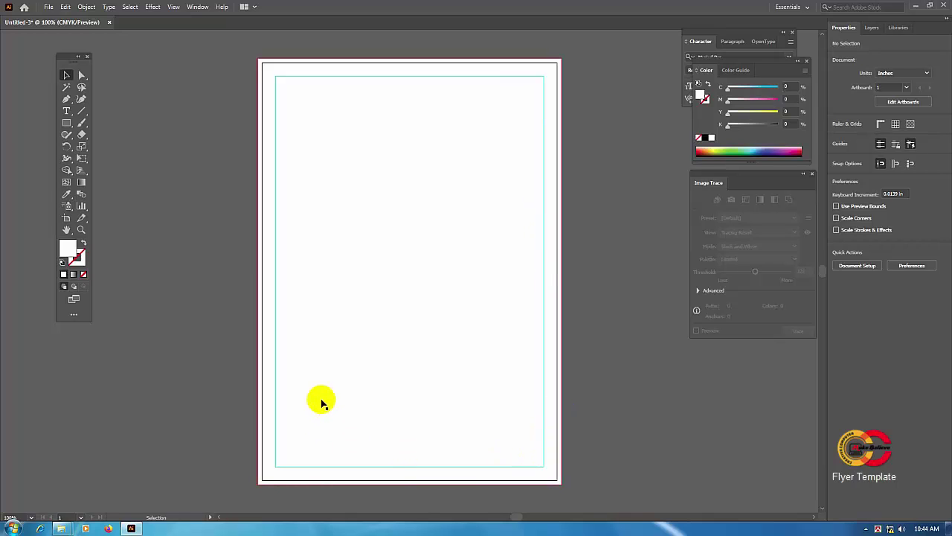
{"action": "left_click", "coordinate": [346, 195]}
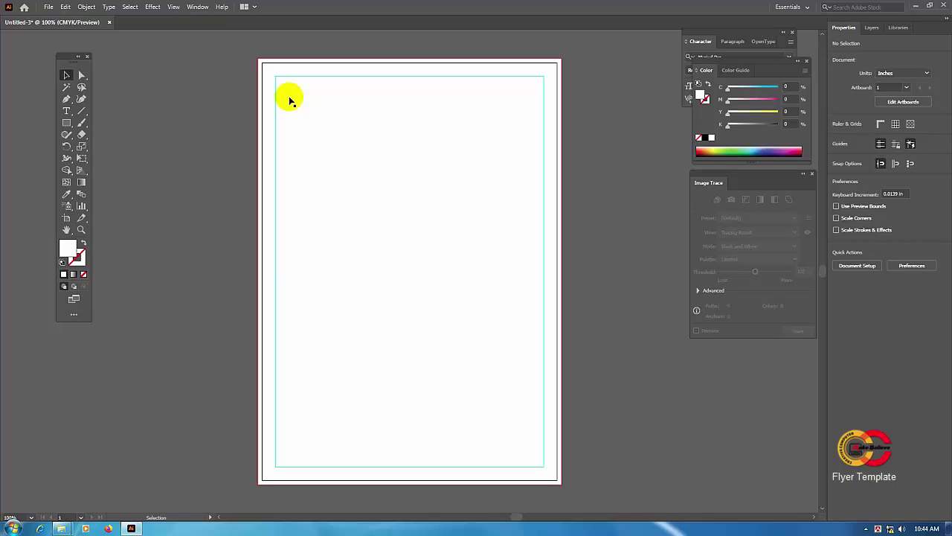
{"action": "left_click", "coordinate": [66, 123]}
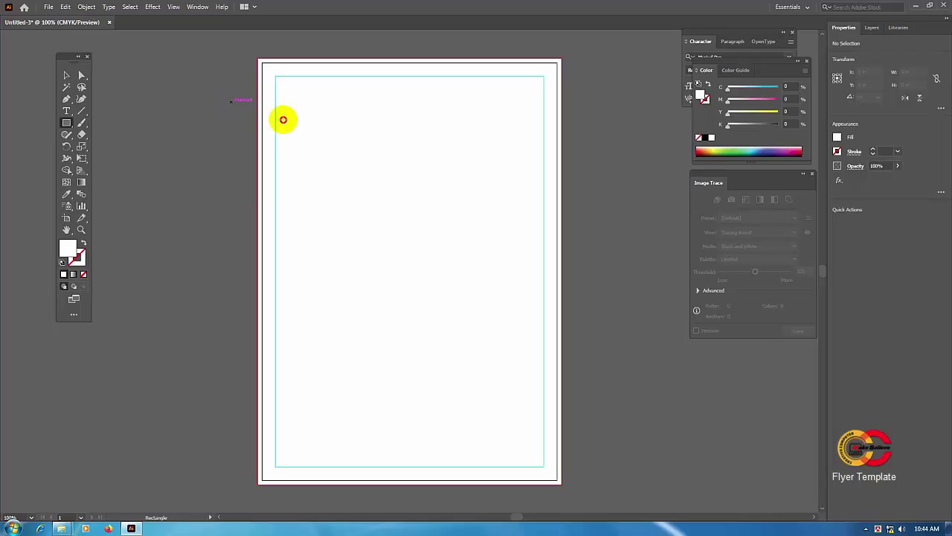
{"action": "left_click_drag", "start_coordinate": [231, 101], "coordinate": [334, 138]}
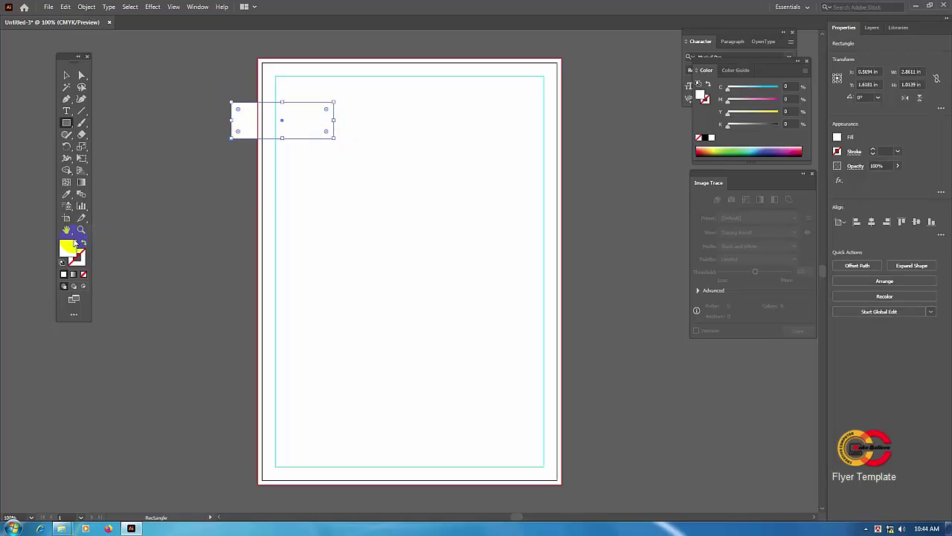
{"action": "left_click", "coordinate": [703, 148]}
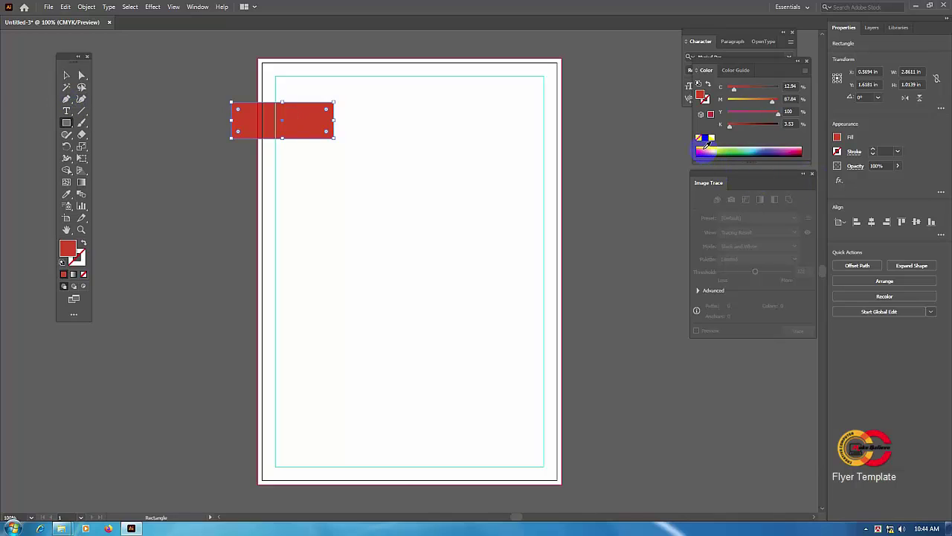
{"action": "left_click", "coordinate": [704, 151]}
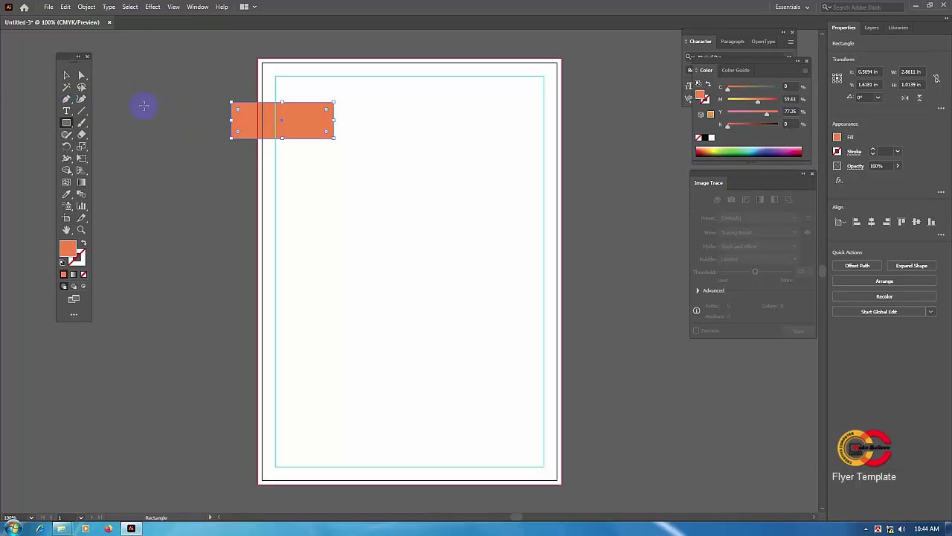
{"action": "left_click", "coordinate": [66, 75]}
{"action": "mouse_move", "coordinate": [246, 121]}
{"action": "left_mouse_down"}
{"action": "mouse_move", "coordinate": [257, 90]}
{"action": "mouse_move", "coordinate": [353, 109]}
{"action": "left_mouse_up"}
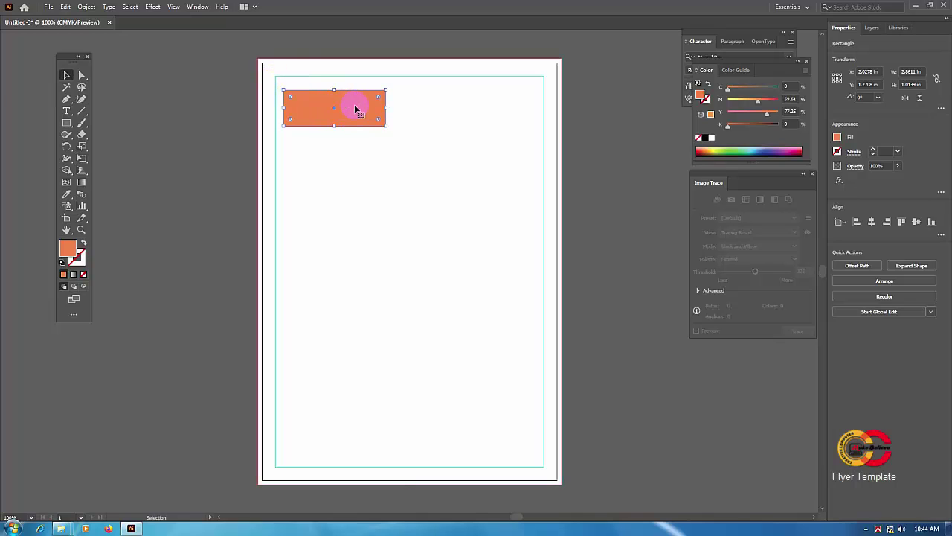
{"action": "key", "text": "Delete"}
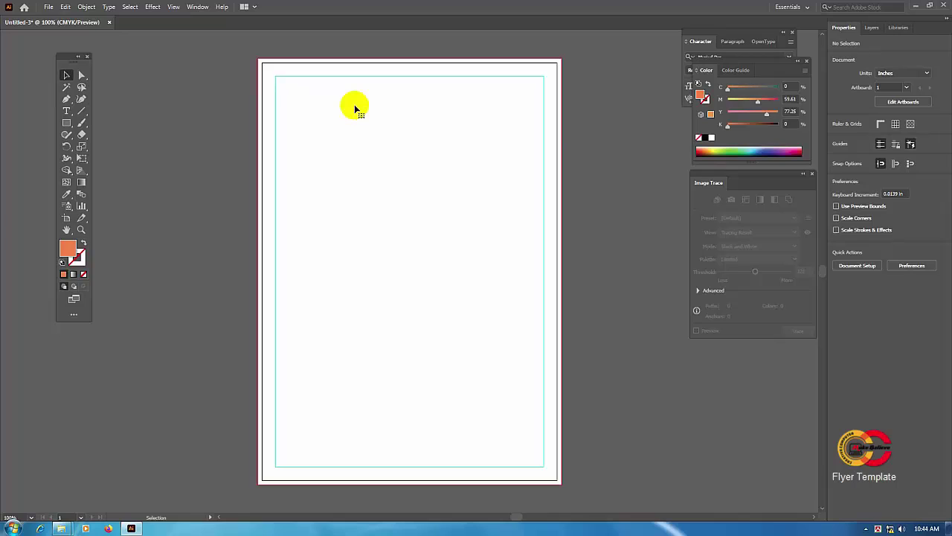